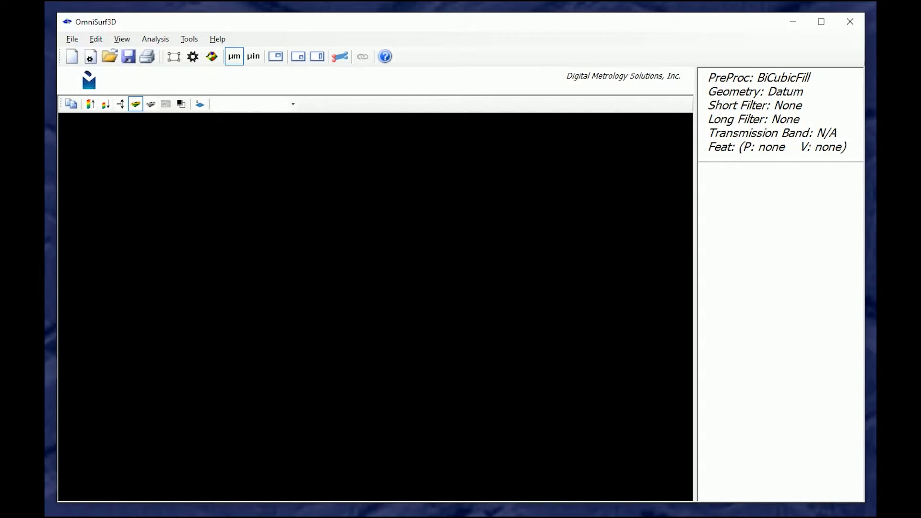
Step: Display the raw data of the Milled Key surface and examine its overall tilt from several angles
drag(610, 219, 516, 219)
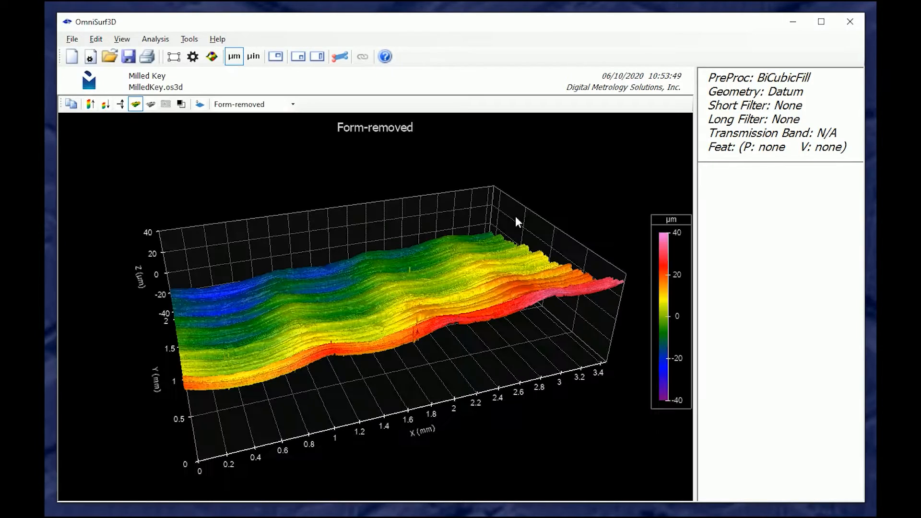
drag(434, 323, 422, 442)
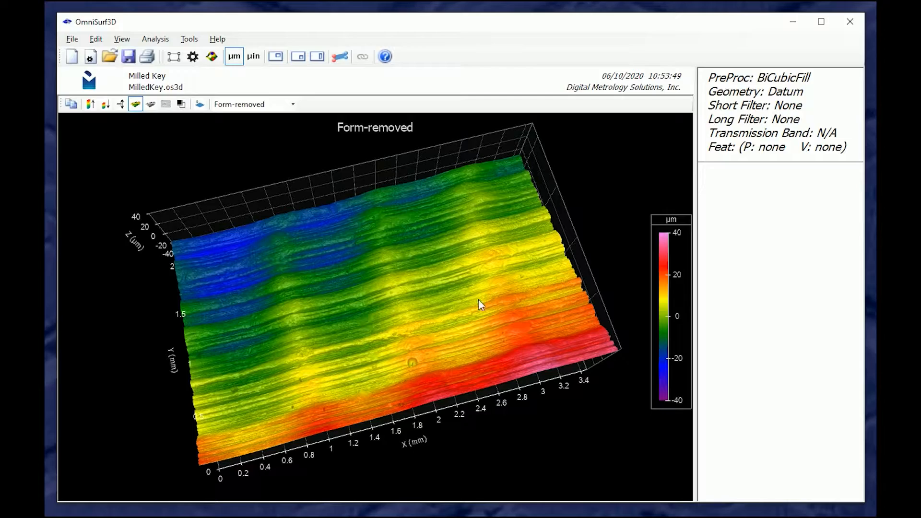
mouse_move(450, 366)
mouse_down()
mouse_move(457, 386)
mouse_move(446, 377)
mouse_up()
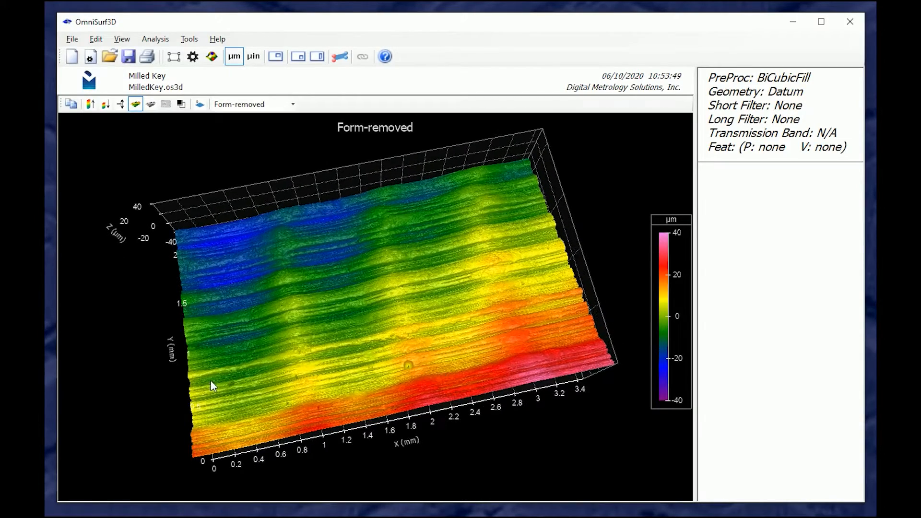
drag(257, 311, 410, 198)
click(292, 104)
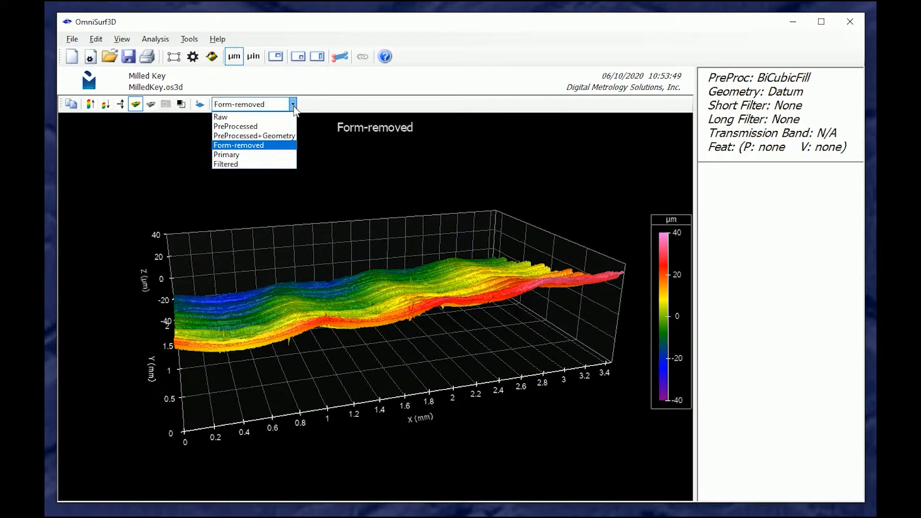
click(282, 118)
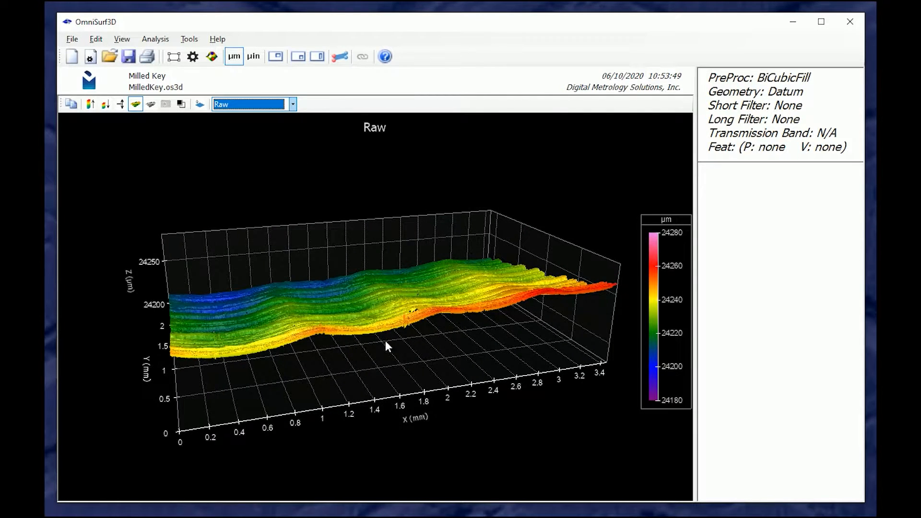
drag(401, 327, 508, 275)
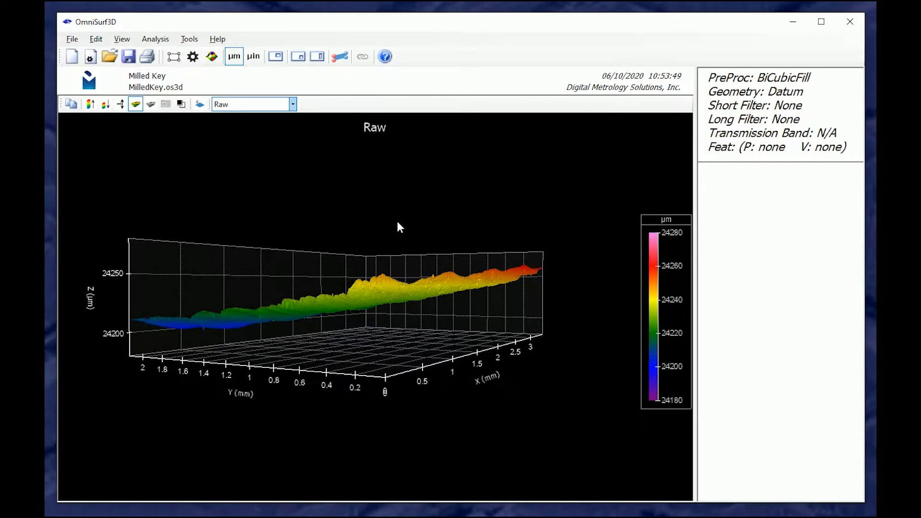
drag(406, 286, 360, 320)
Step: Set the reference geometry to Plane in the analysis settings and apply it
click(193, 56)
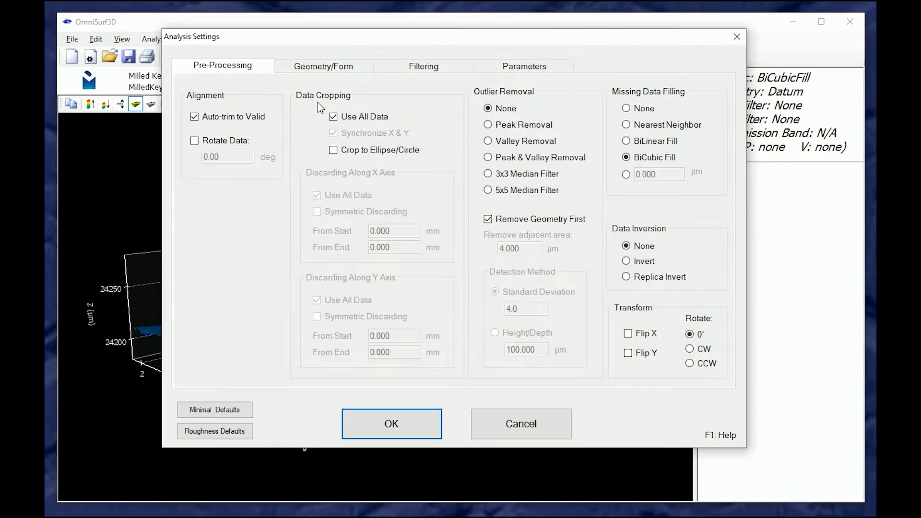
click(354, 68)
click(244, 148)
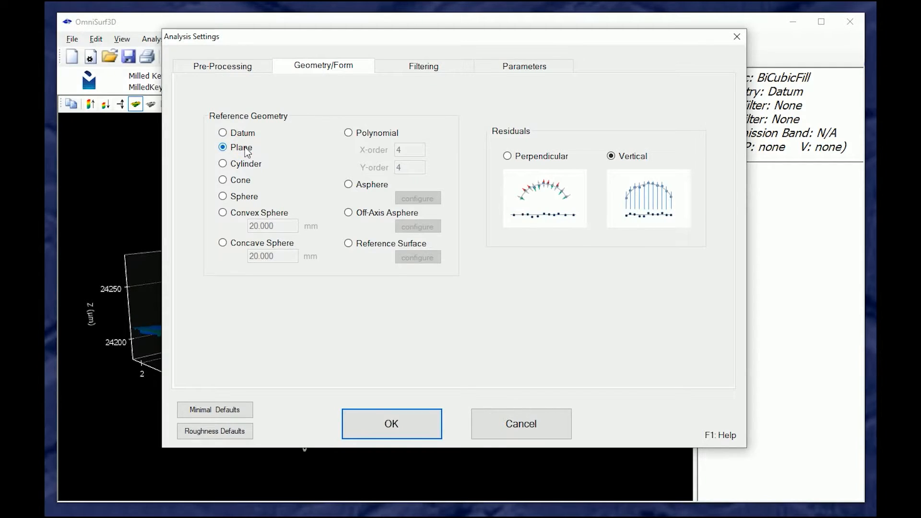
click(378, 430)
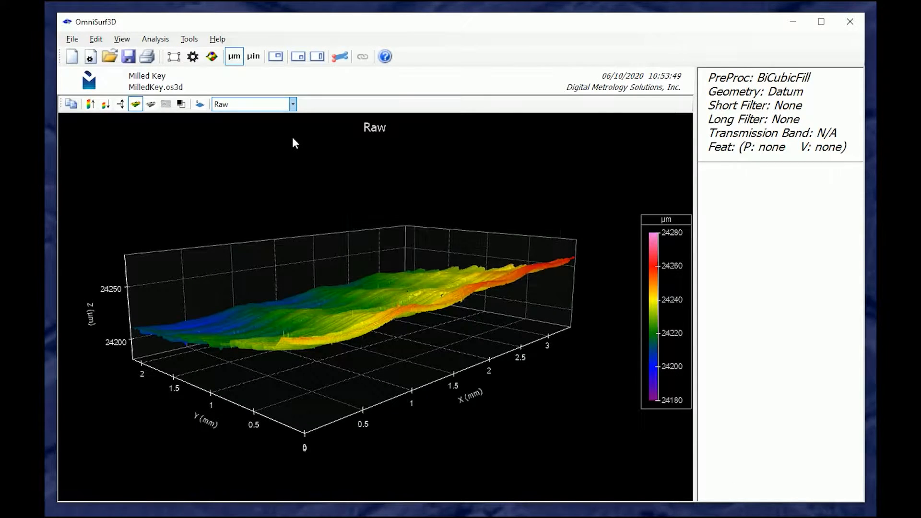
Step: Display the preprocessed surface together with its reference geometry and examine how the plane fits the data
click(292, 104)
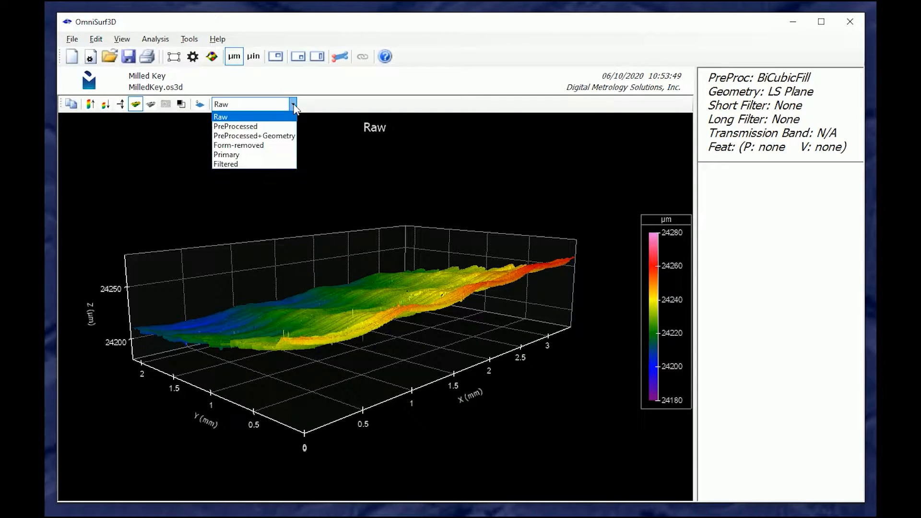
click(279, 136)
drag(340, 312, 394, 342)
drag(583, 340, 379, 316)
Step: Show the form-removed surface and tilt it to reveal the milling pattern
click(293, 104)
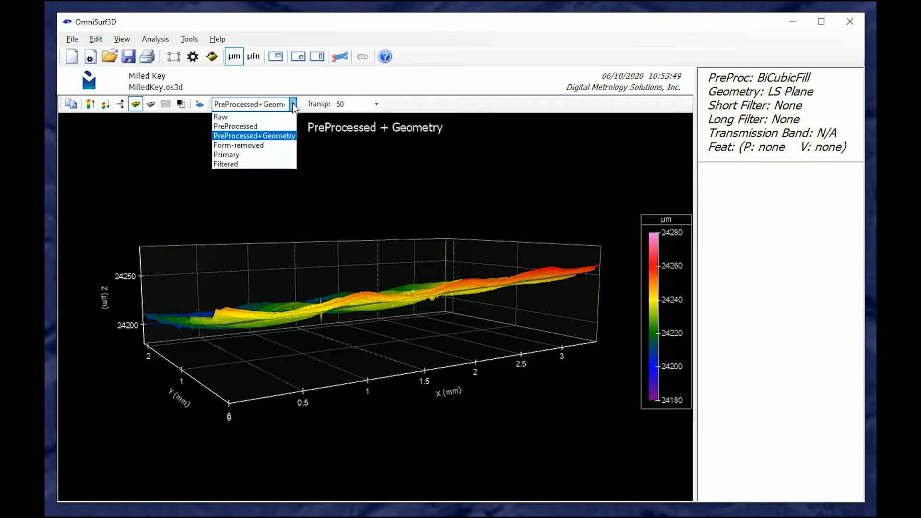
click(282, 146)
drag(387, 317, 393, 366)
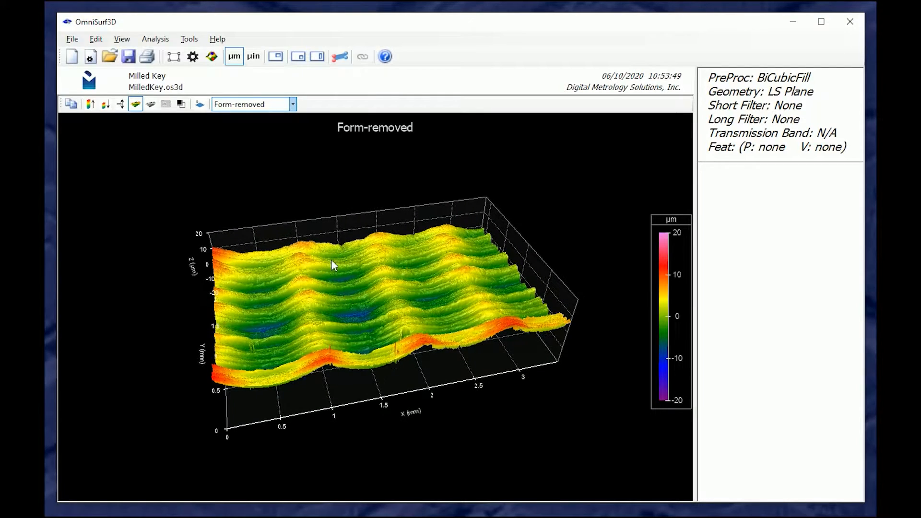
Step: Extract a profile across the surface, shift the section plane's blue end slightly, and enlarge the profile plot
click(340, 56)
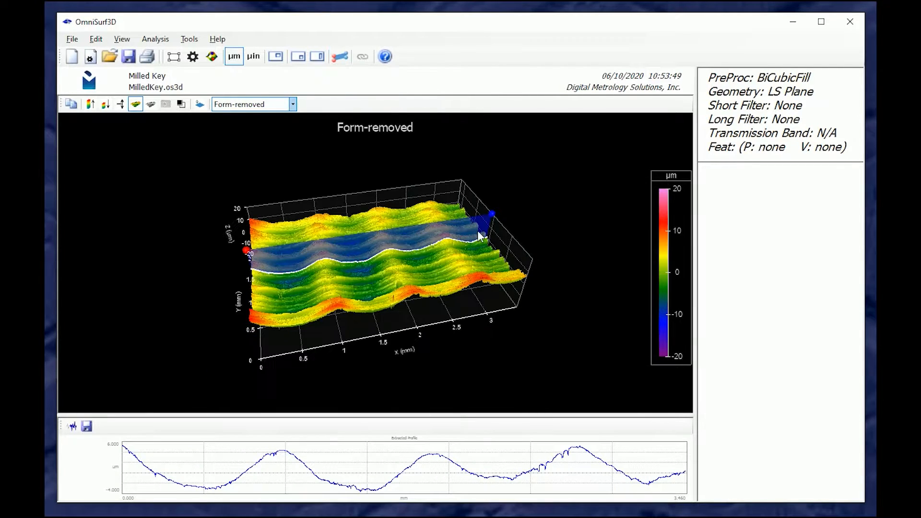
mouse_move(493, 215)
mouse_down()
mouse_move(492, 240)
mouse_move(444, 267)
mouse_move(382, 241)
mouse_move(509, 206)
mouse_up()
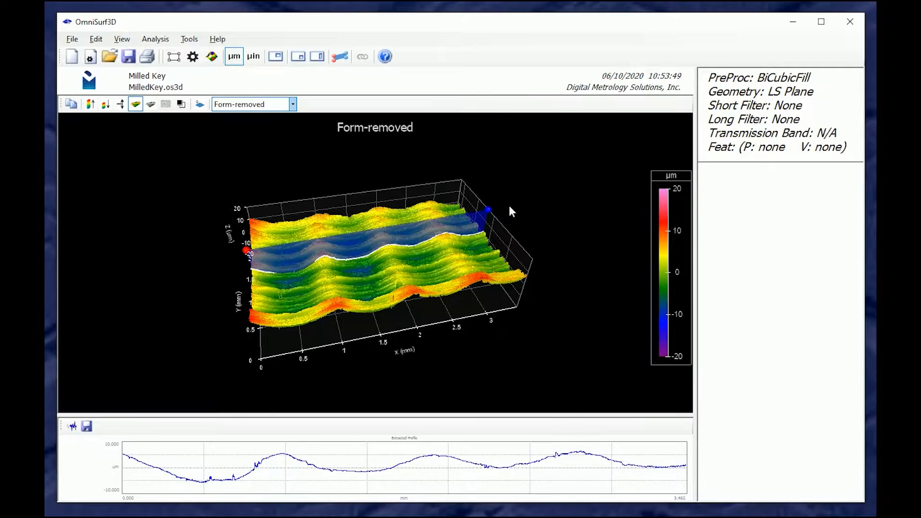
drag(413, 417, 425, 389)
drag(395, 269, 391, 307)
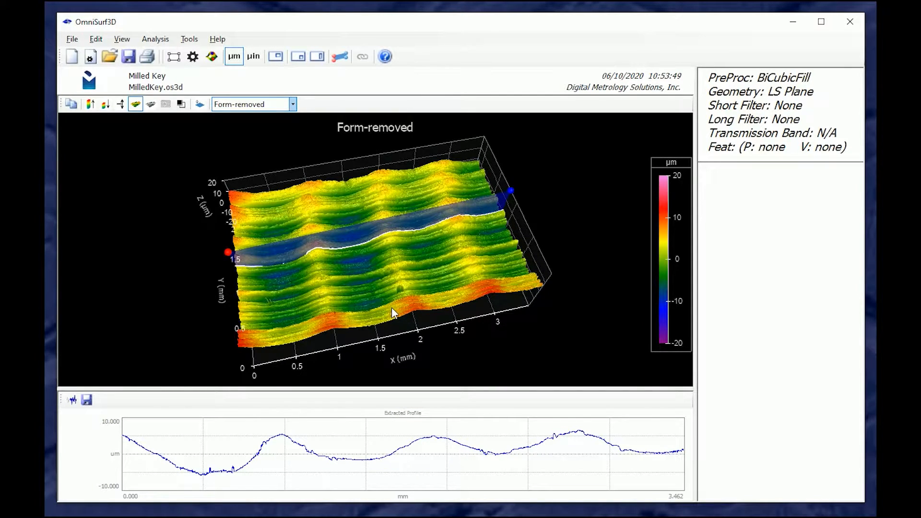
Step: Reposition the section plane in different directions across the surface, finishing with a full-width section along X near Y 1.5 mm
mouse_move(516, 196)
mouse_down()
mouse_move(529, 238)
mouse_move(472, 240)
mouse_move(468, 187)
mouse_move(479, 169)
mouse_move(511, 170)
mouse_move(524, 184)
mouse_move(518, 207)
mouse_up()
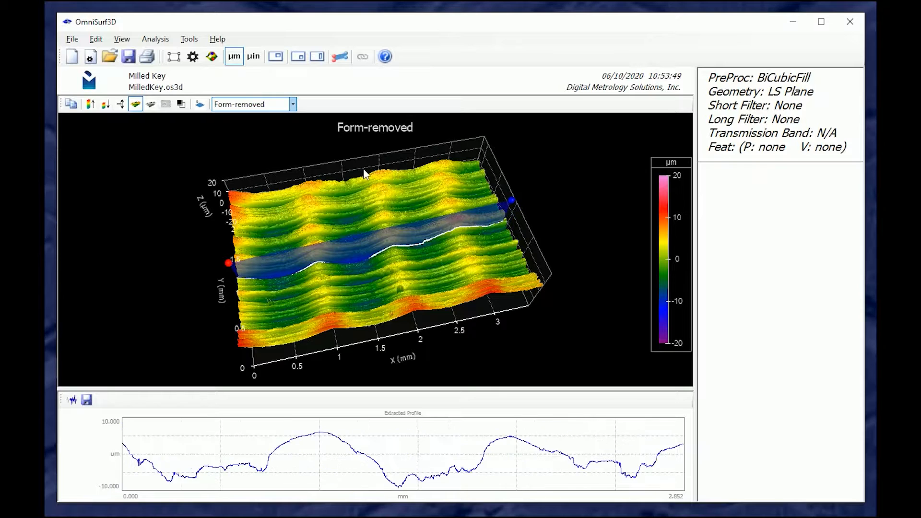
drag(365, 173, 294, 209)
drag(228, 264, 299, 322)
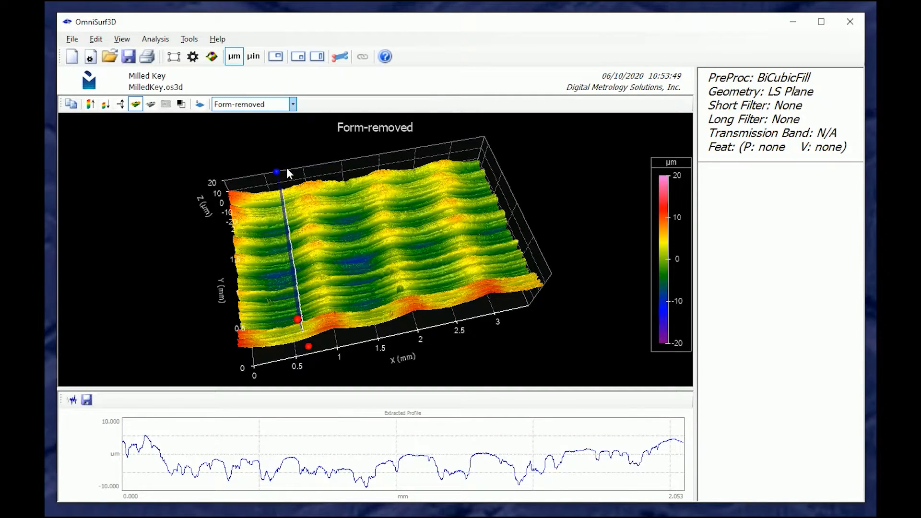
drag(278, 171, 550, 229)
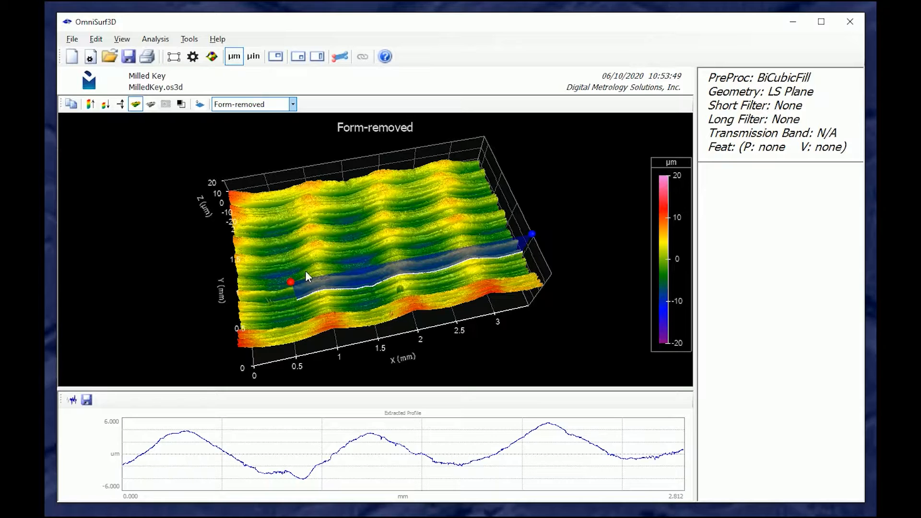
drag(292, 287, 210, 252)
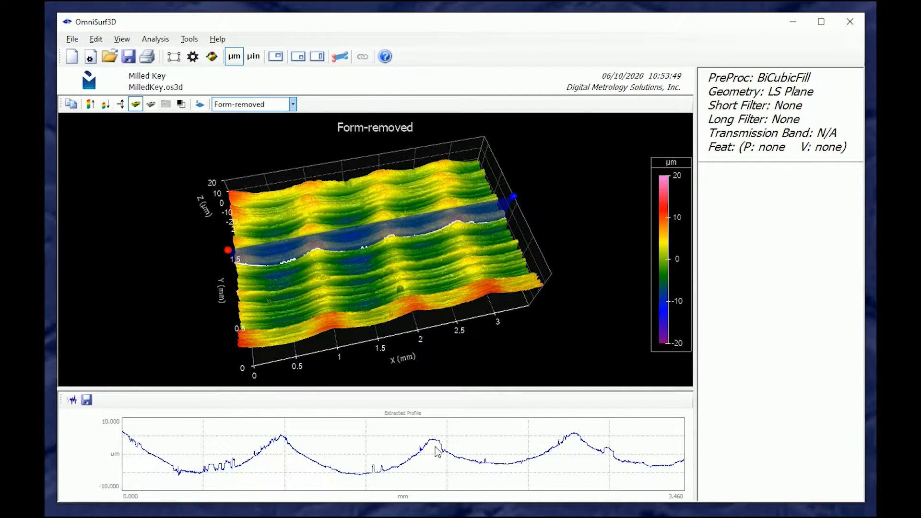
Step: Show the wavelength content plot in a widened pane and place its wavelength cursors at 0.400 and 4.934 mm
click(298, 57)
drag(705, 323, 583, 313)
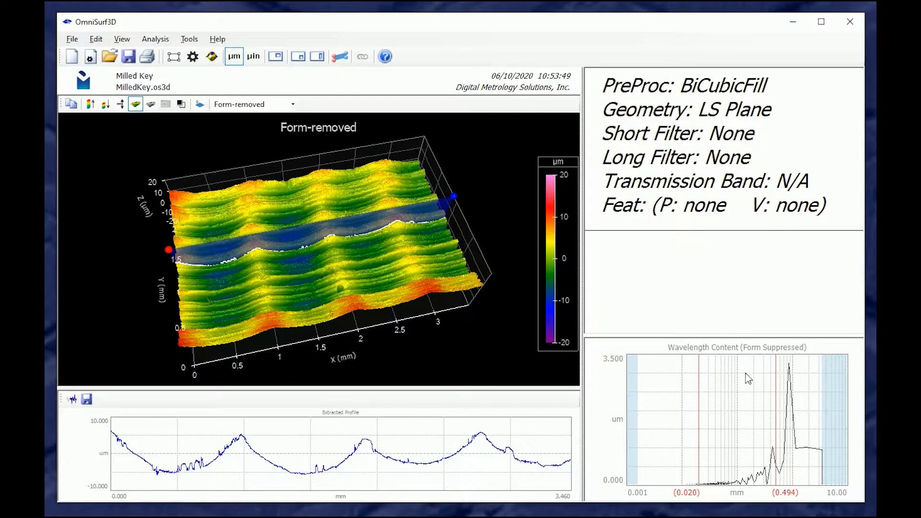
drag(770, 425, 831, 435)
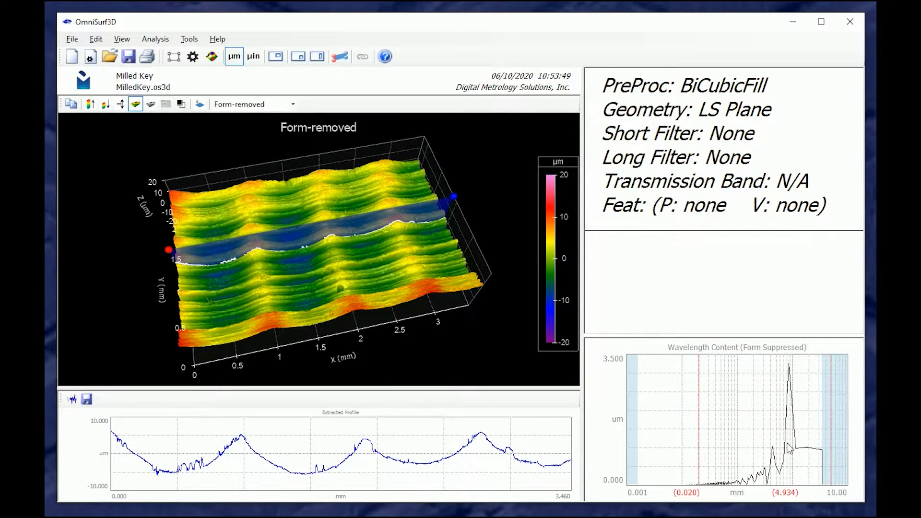
drag(699, 447, 679, 454)
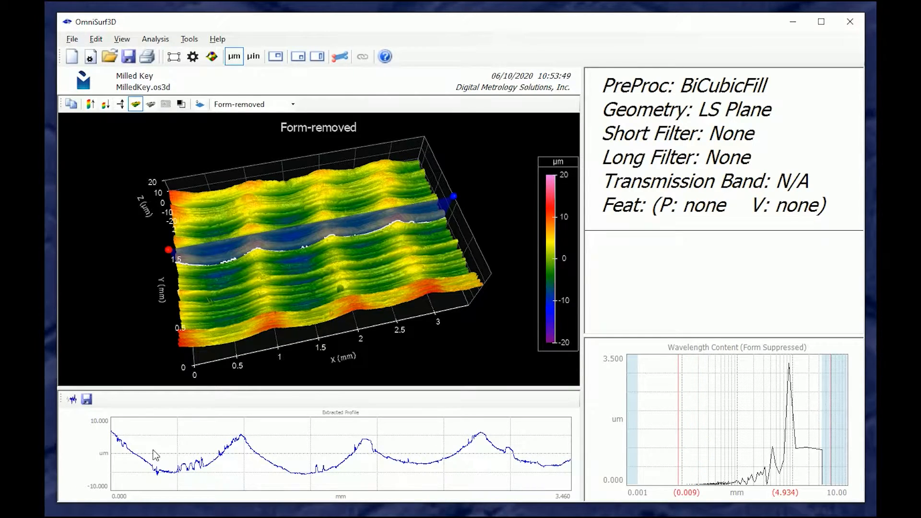
drag(681, 437, 773, 424)
Step: Mark two neighbouring peaks of the extracted profile with X cursors at 1.930 and 2.766 mm, and hide the cursors again
right_click(366, 446)
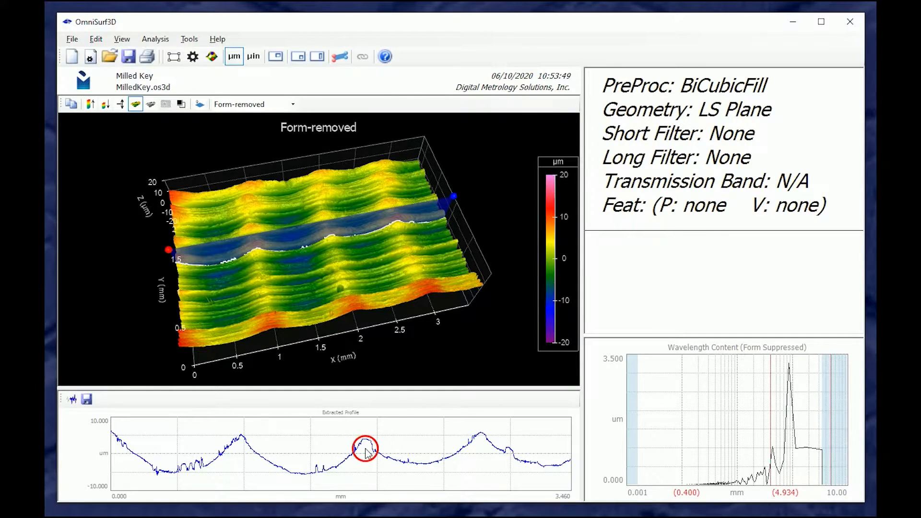
click(398, 485)
drag(264, 469, 376, 476)
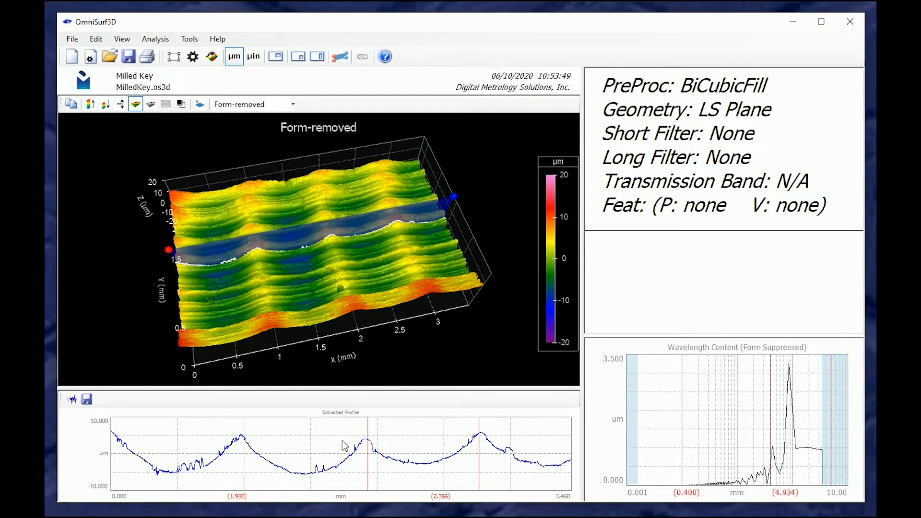
right_click(419, 443)
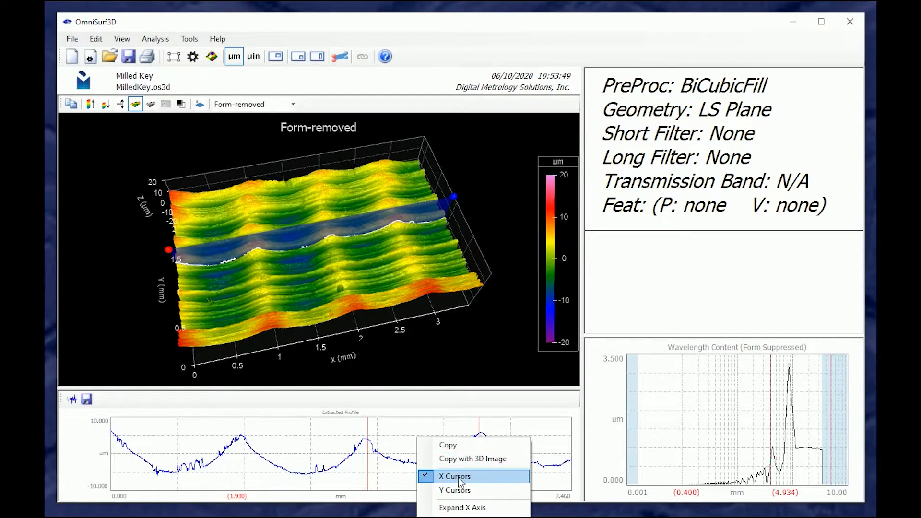
click(456, 473)
Step: Move the wavelength cursors to 0.351 and 1.874 mm around the dominant peak and use them as the filter band
drag(762, 436, 810, 443)
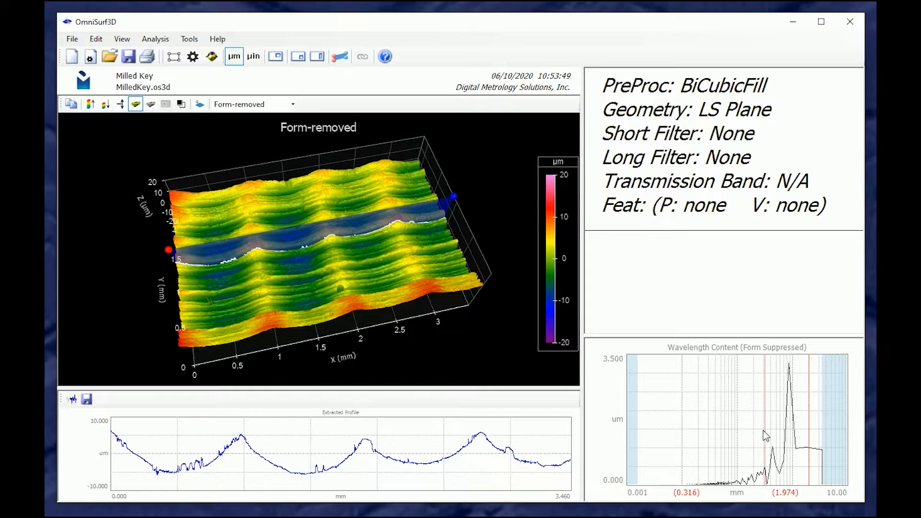
drag(765, 435, 808, 432)
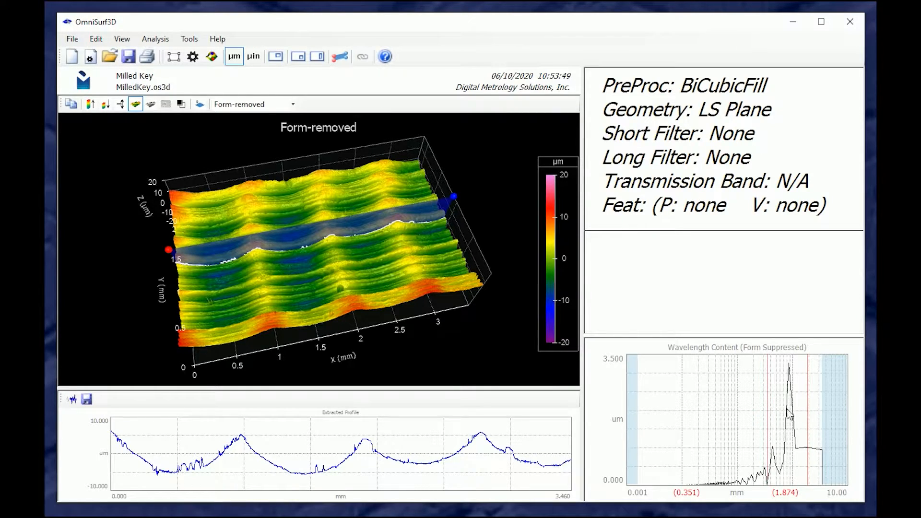
right_click(708, 374)
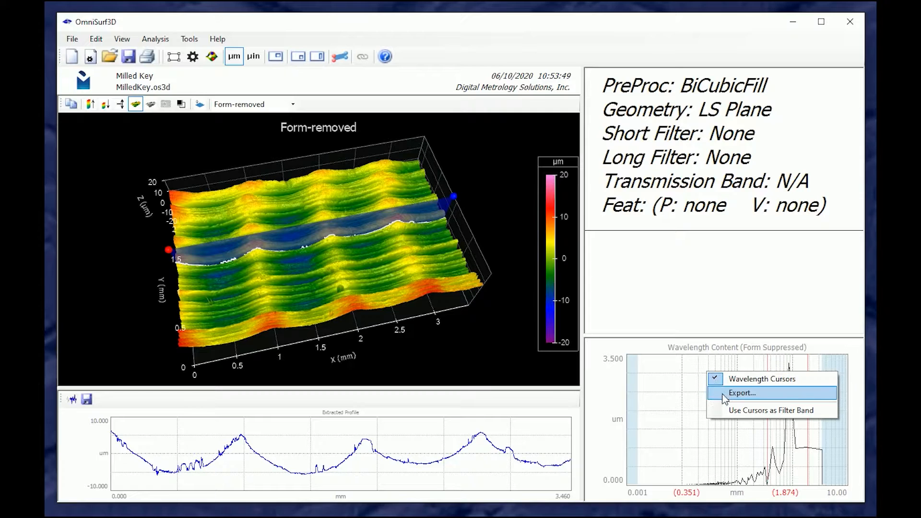
click(741, 411)
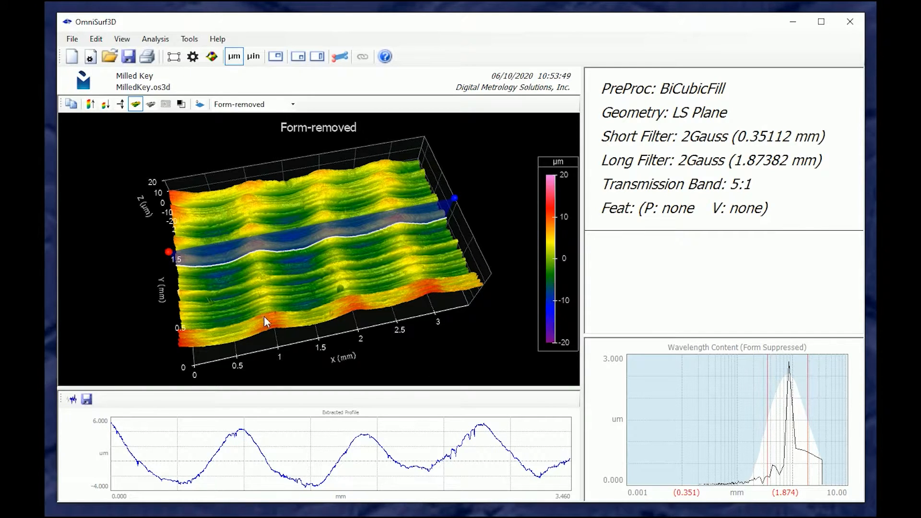
Step: Open a second surface view showing the filtered data and orient both views to compare it with the form-removed surface
mouse_move(288, 277)
mouse_down()
mouse_move(318, 263)
mouse_move(303, 267)
mouse_up()
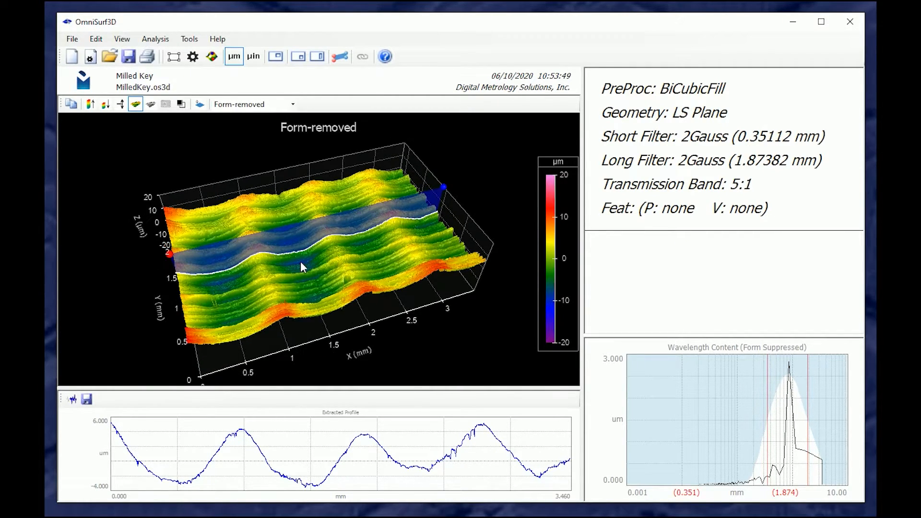
click(276, 57)
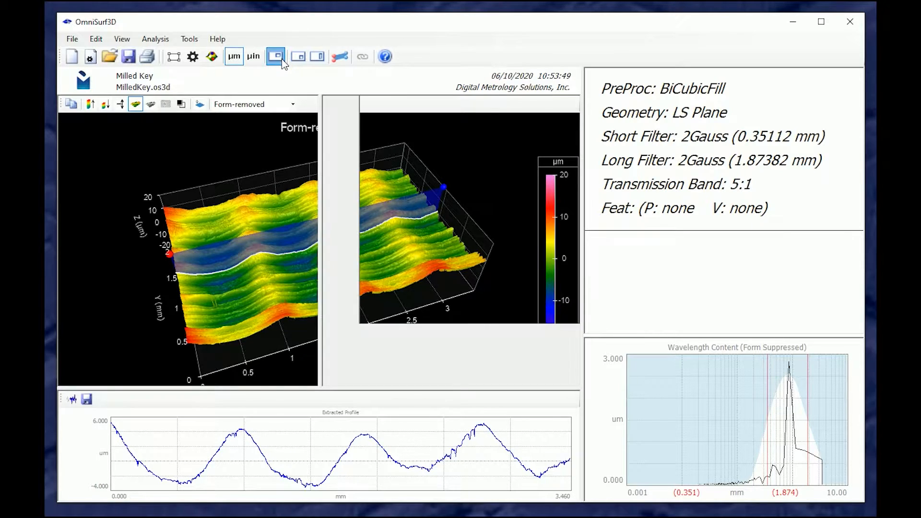
click(509, 104)
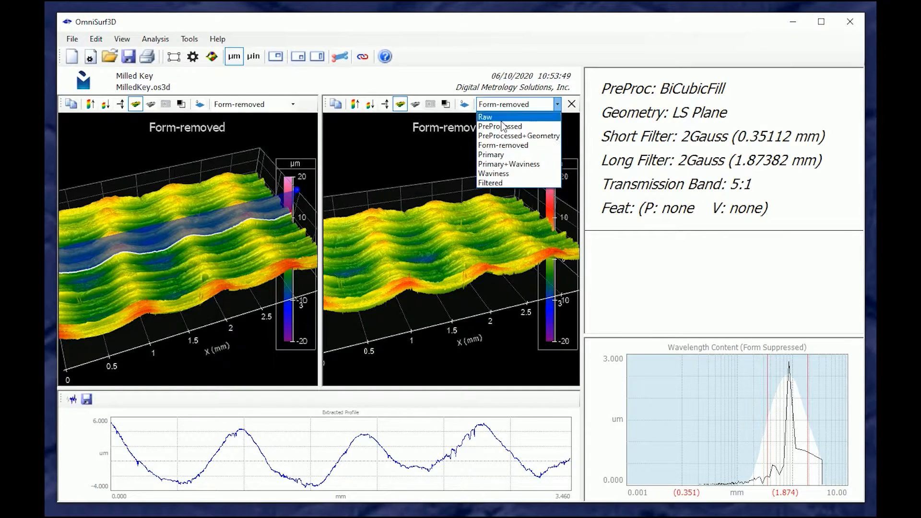
click(497, 174)
drag(476, 260, 374, 303)
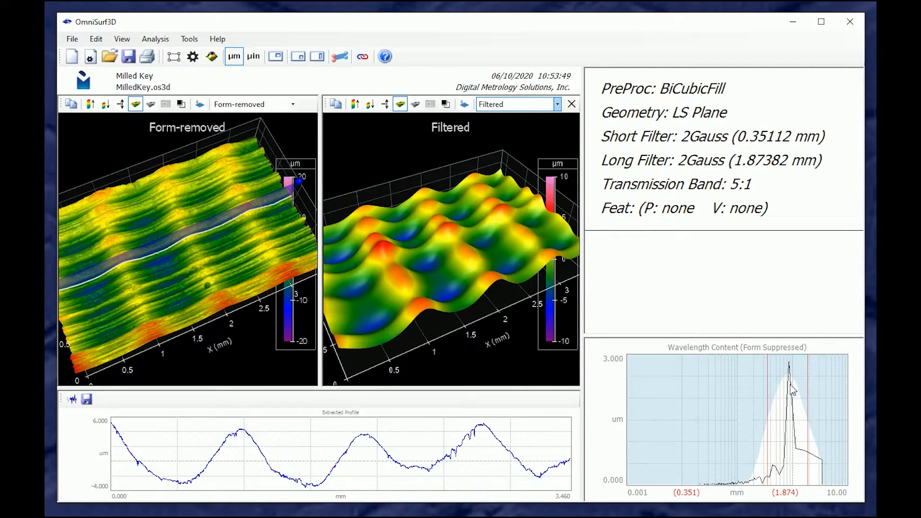
drag(215, 274, 211, 230)
drag(443, 287, 461, 258)
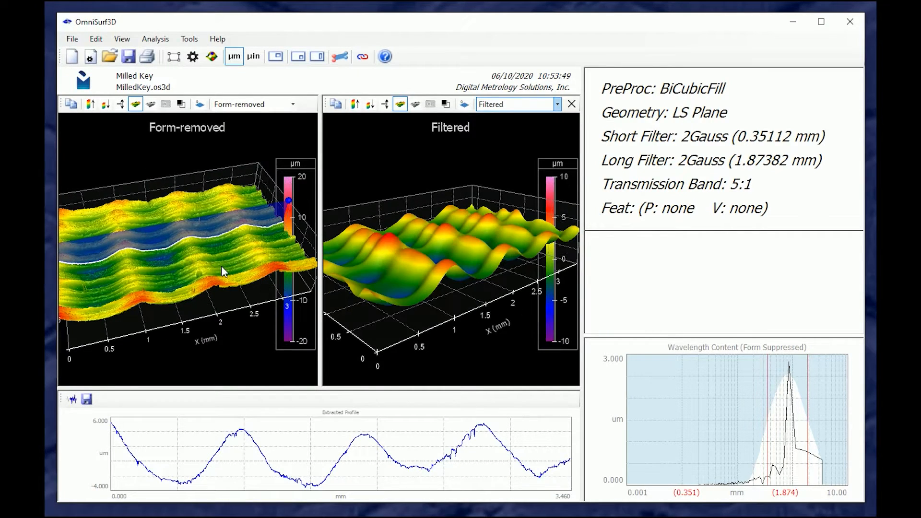
scroll(222, 265, down, 1)
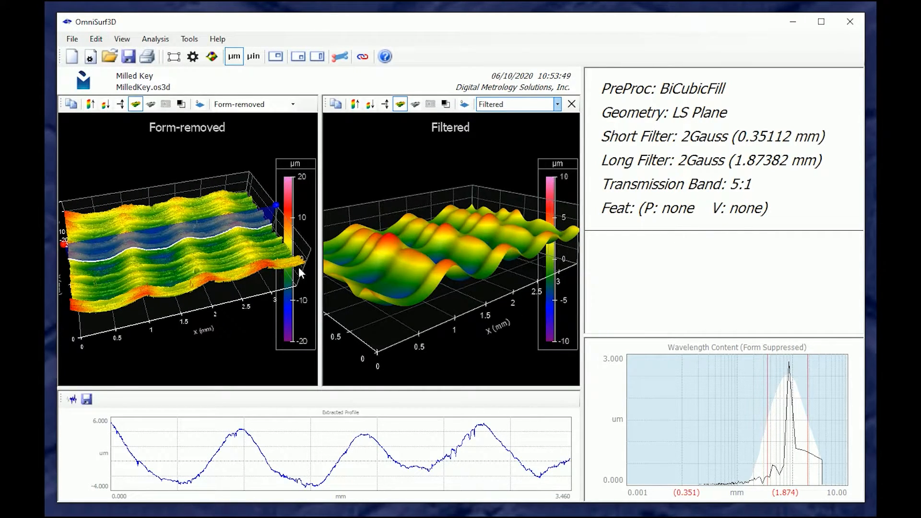
Step: Synchronize the filtered view with the form-removed view and tilt both surfaces to the same oblique orientation
scroll(490, 254, down, 2)
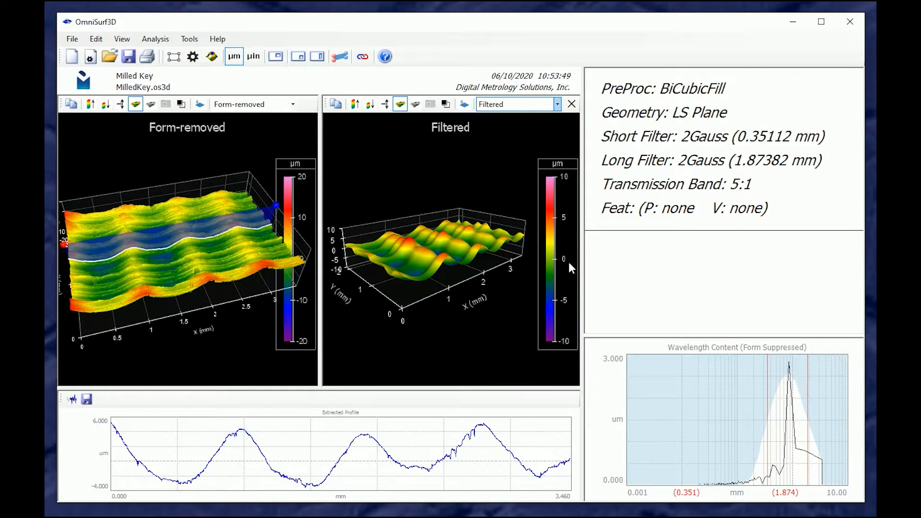
scroll(435, 232, up, 2)
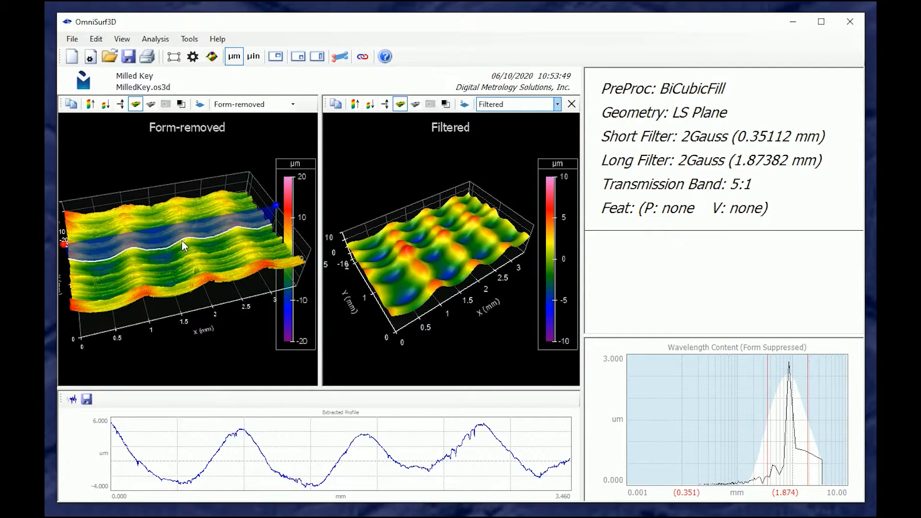
scroll(181, 240, up, 2)
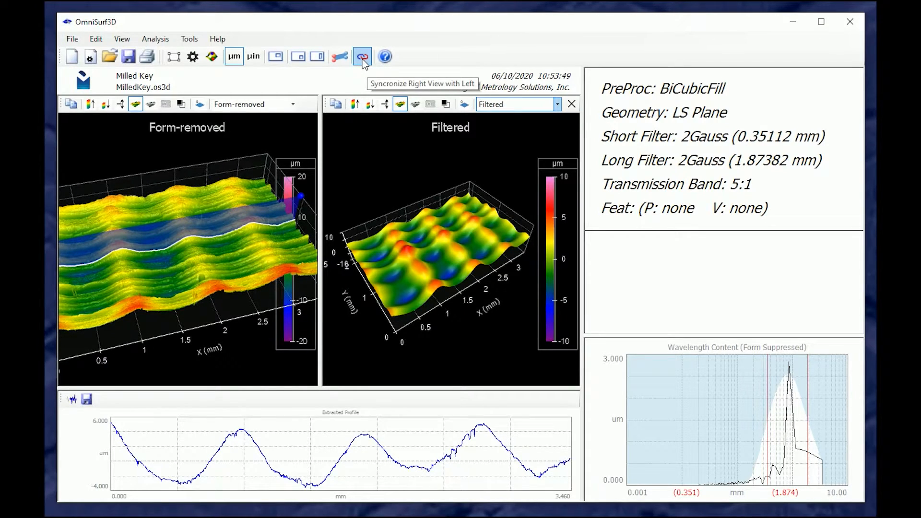
click(363, 57)
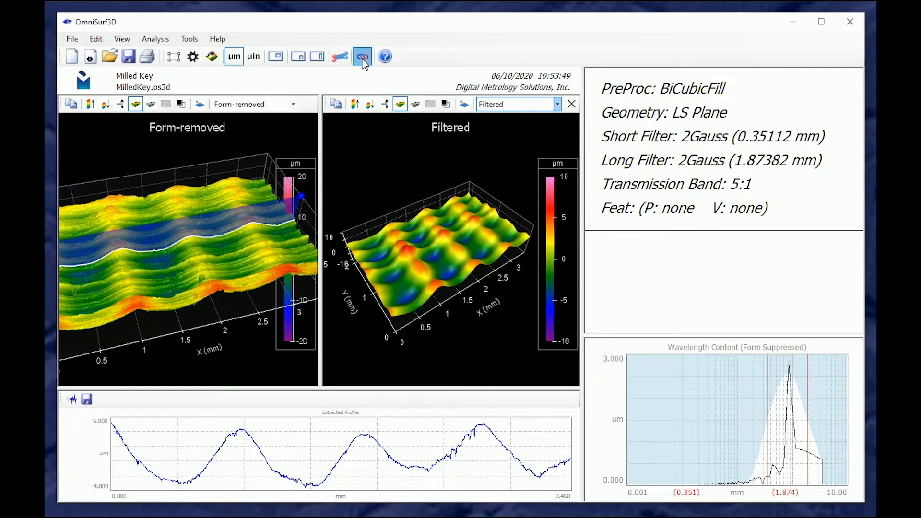
drag(167, 270, 166, 303)
scroll(166, 302, down, 1)
scroll(166, 302, up, 3)
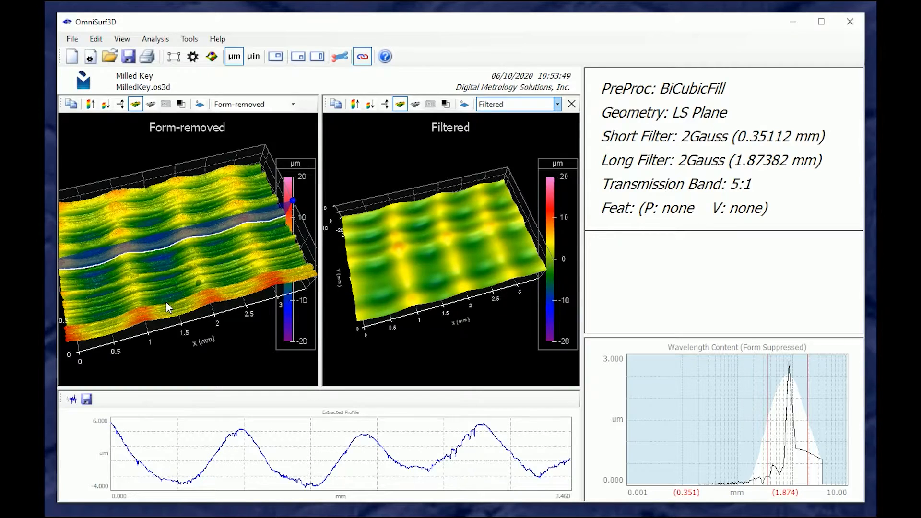
drag(154, 244, 206, 303)
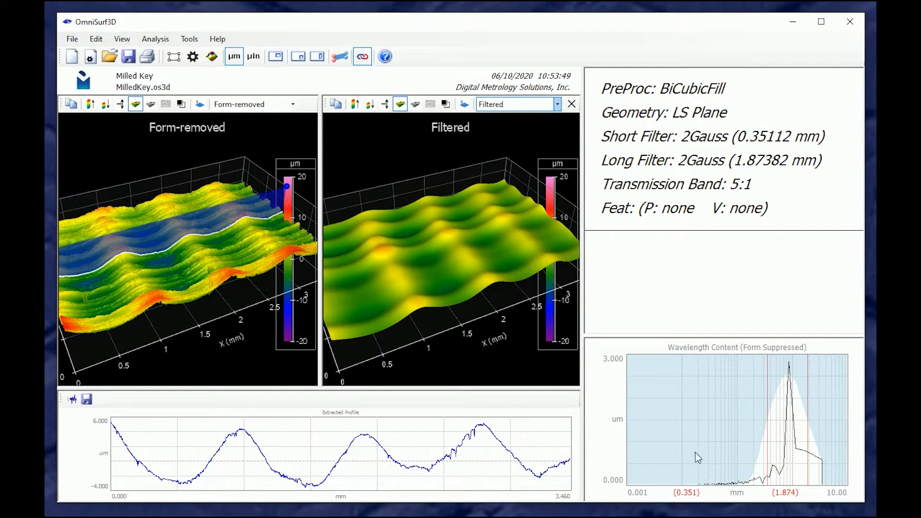
Step: Narrow the wavelength cursors to 0.433 and 1.602 mm around the dominant peak and use them as the filter band
drag(767, 454, 804, 454)
right_click(730, 417)
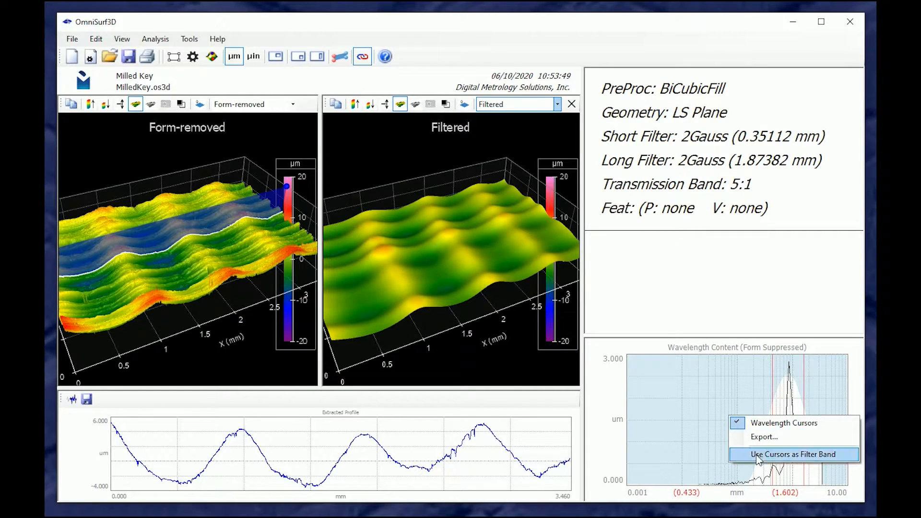
click(757, 455)
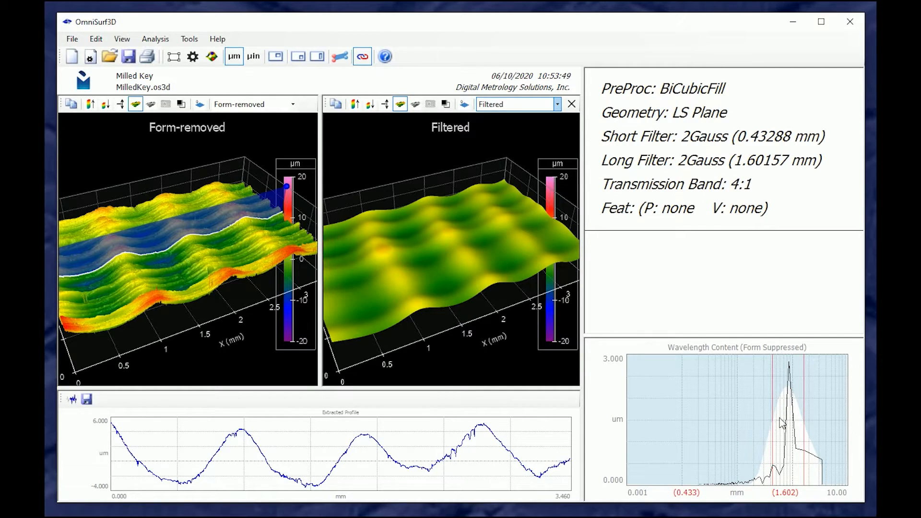
Step: Round the filter cutoffs to 0.4 mm short and 1.6 mm long in the analysis settings, and orient both surfaces to a steeper view
click(193, 56)
click(424, 68)
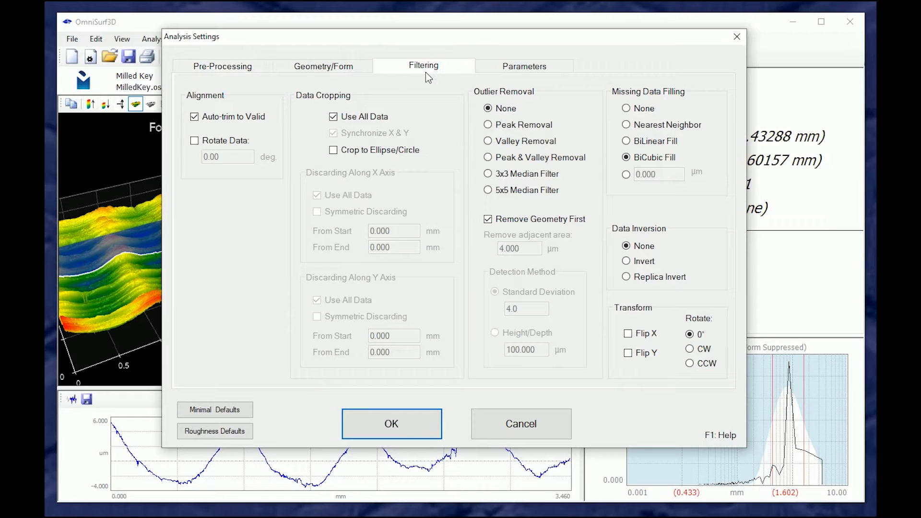
drag(304, 195, 336, 195)
key(BackSpace)
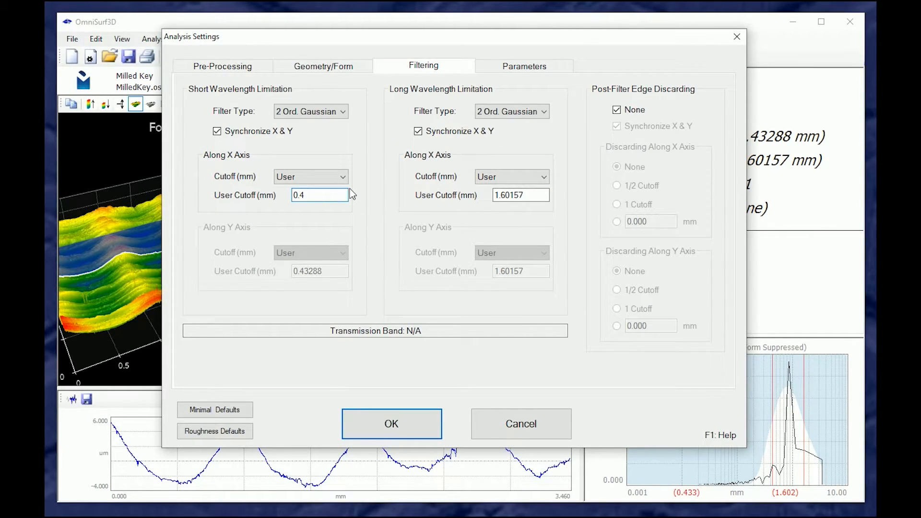
drag(504, 194, 524, 194)
key(BackSpace)
click(395, 423)
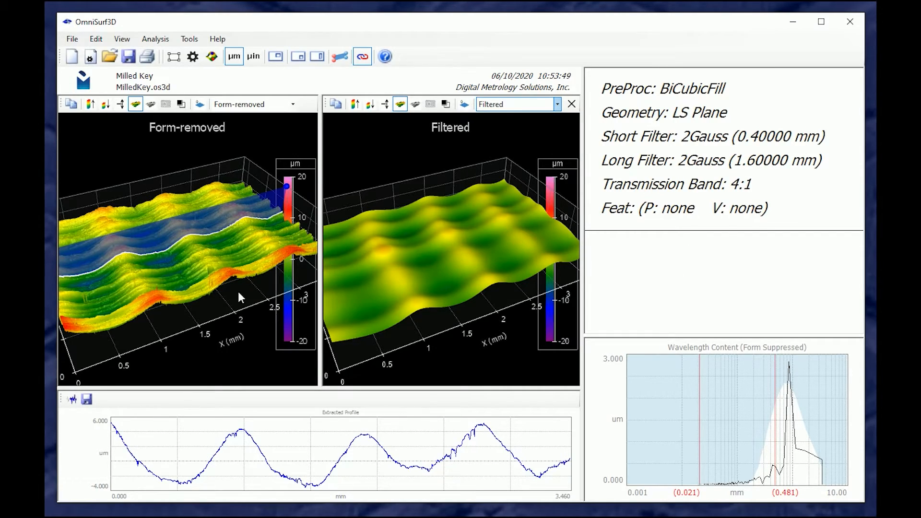
drag(208, 314, 186, 272)
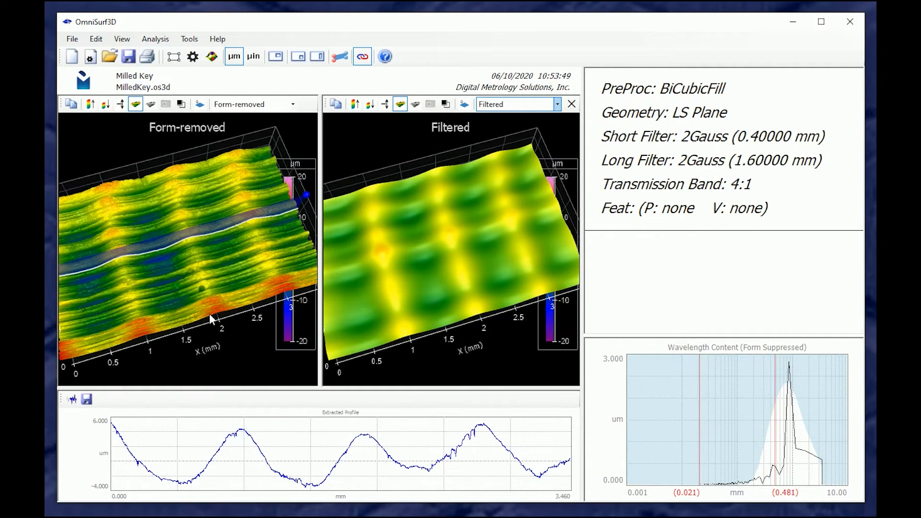
Step: Filter to the short-wavelength band between cursors at 0.013 and 0.390 mm, and tilt the filtered surface to inspect it
drag(776, 437, 767, 440)
drag(700, 465, 691, 462)
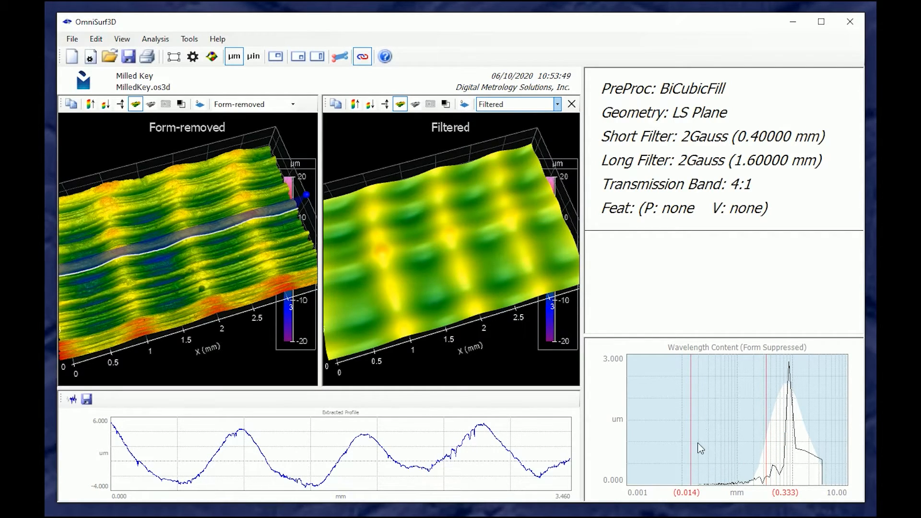
drag(767, 440, 769, 446)
drag(769, 444, 771, 444)
drag(691, 449, 689, 450)
right_click(667, 376)
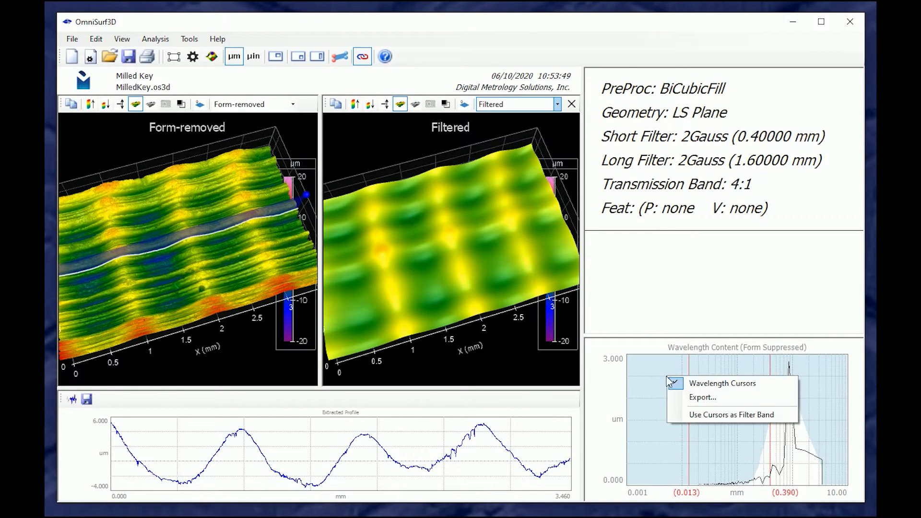
click(731, 416)
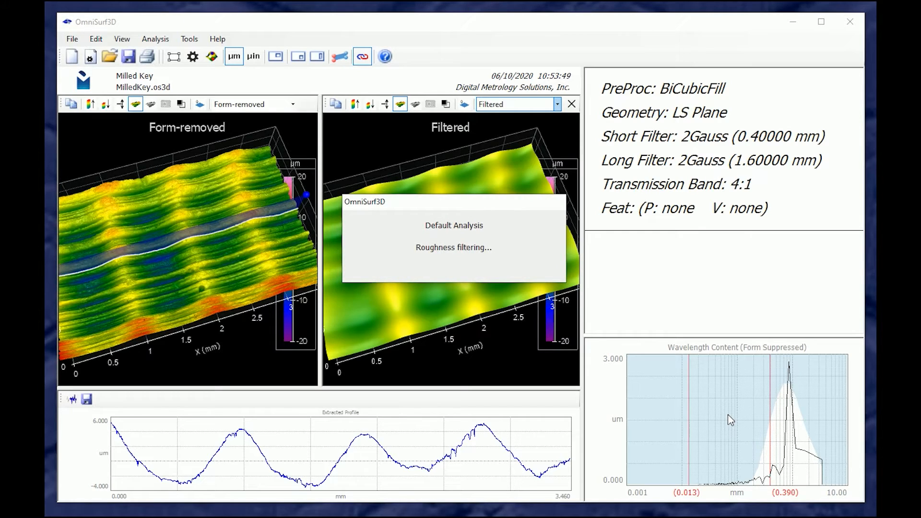
click(455, 287)
drag(451, 322, 478, 266)
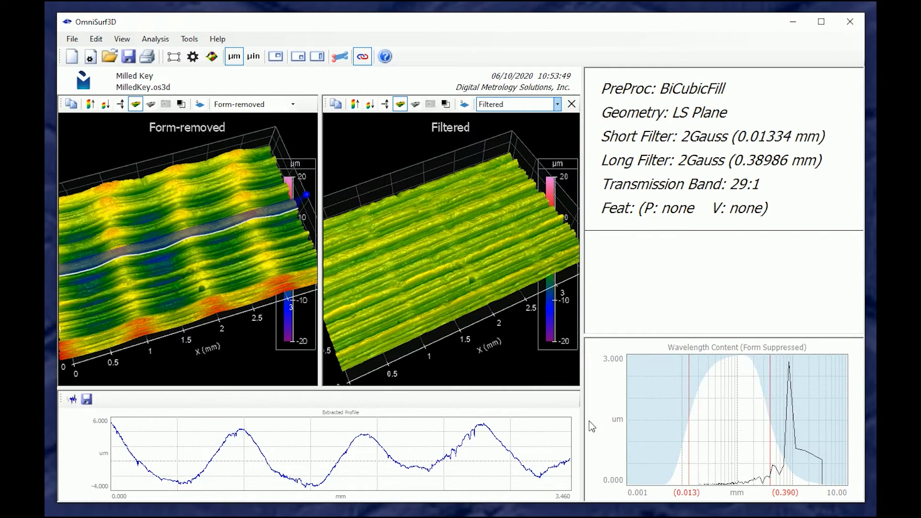
Step: Return the wavelength cursors to the dominant peak at 0.325 and 1.299 mm, apply them as the filter band, and reorient the filtered surface
drag(770, 448, 799, 448)
drag(689, 455, 765, 452)
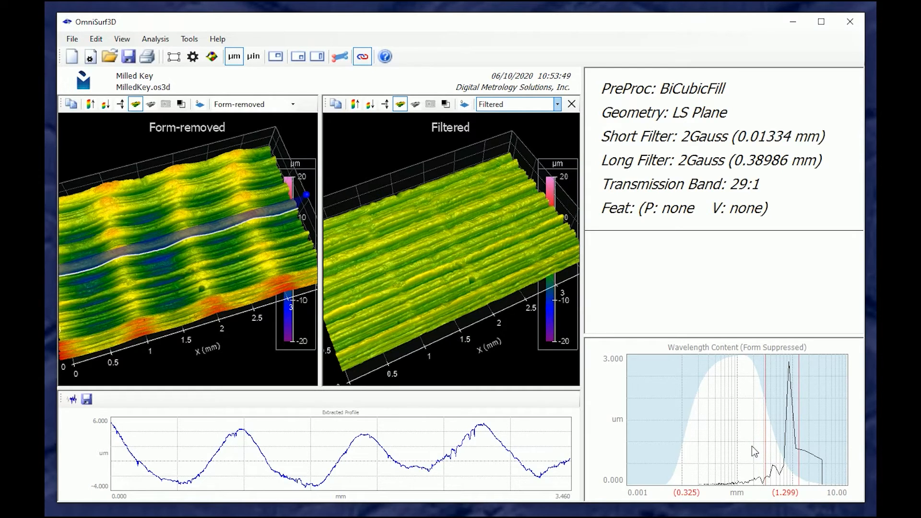
right_click(764, 429)
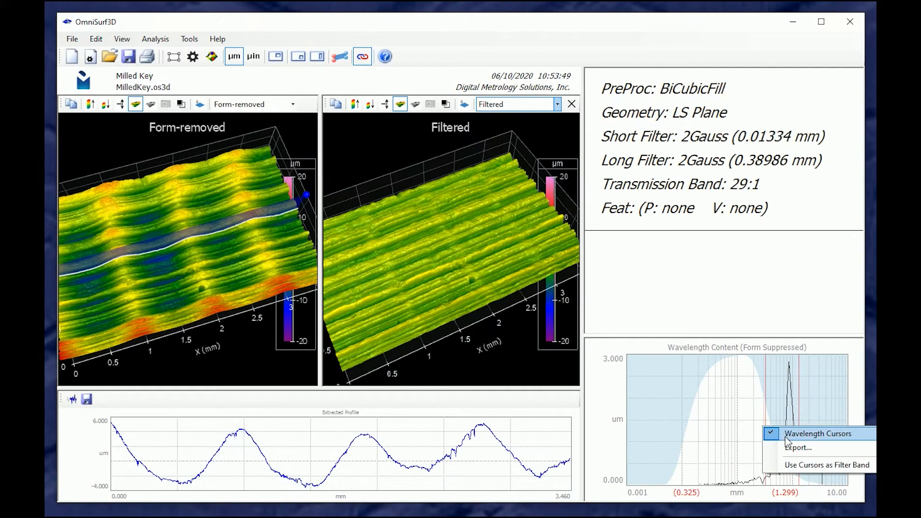
click(787, 465)
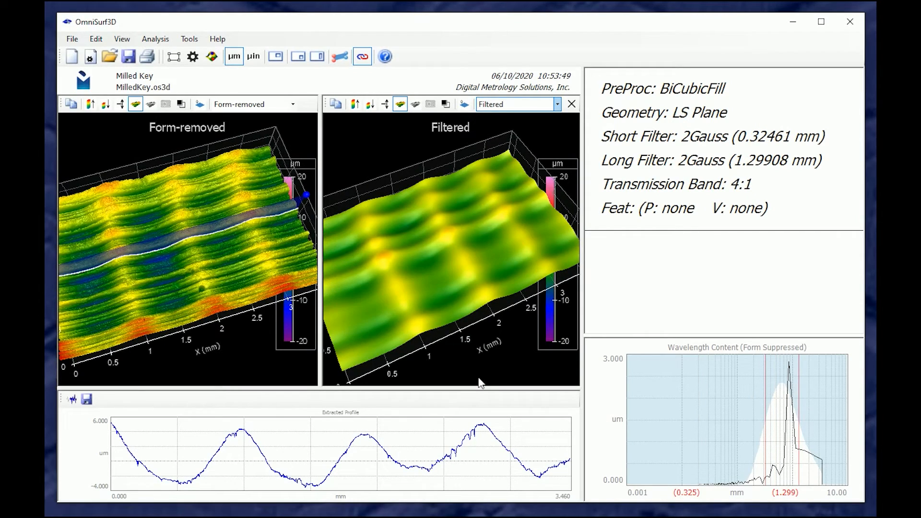
drag(440, 339, 445, 343)
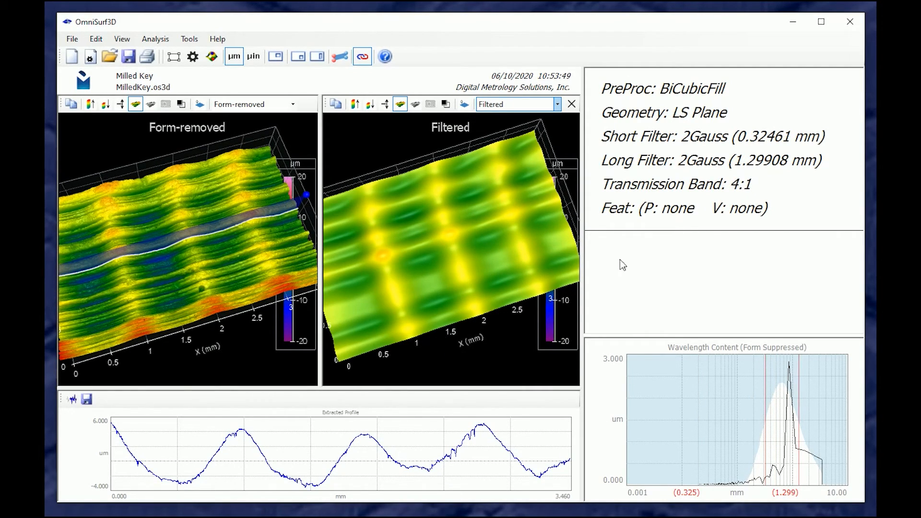
Step: Add the Sq parameter to the reported results in the analysis settings
double_click(634, 247)
scroll(199, 211, down, 3)
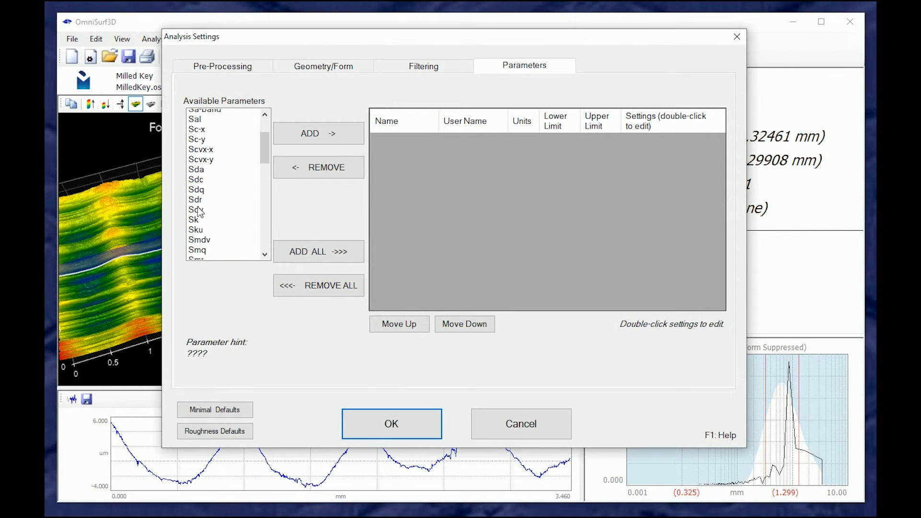
scroll(199, 211, down, 4)
click(200, 215)
double_click(199, 215)
click(384, 422)
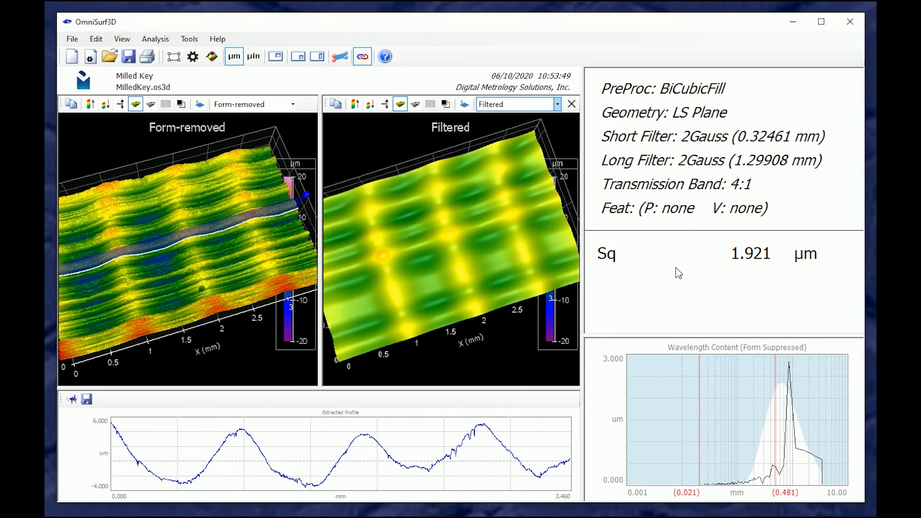
Step: Place the wavelength cursors around the dominant peak at 0.203 and 1.778 mm
drag(776, 417, 807, 417)
mouse_move(699, 424)
mouse_down()
mouse_move(768, 442)
mouse_move(754, 436)
mouse_up()
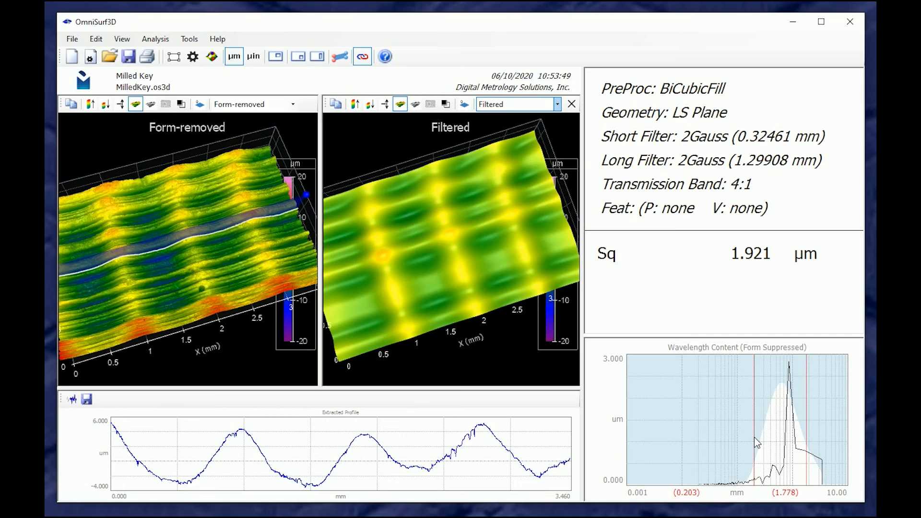